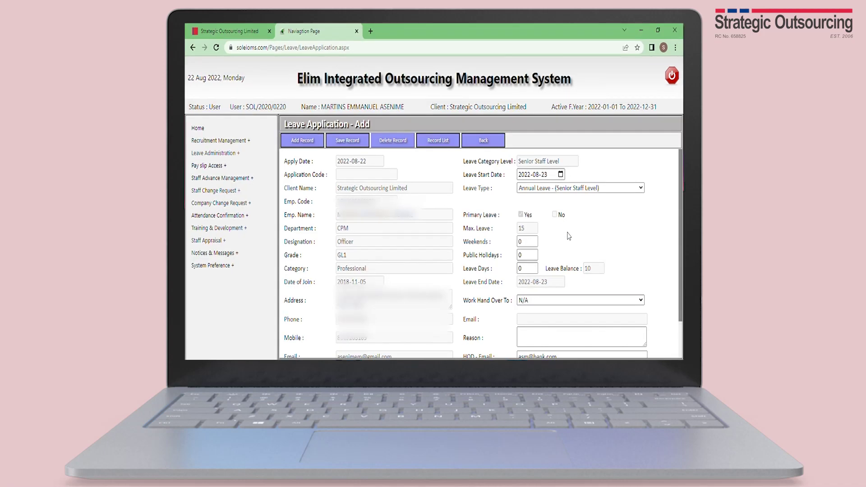
- Enter 5 leave days and 2 weekend days so the leave ends on 2022-08-29
{"action": "double_click", "coordinate": [531, 269]}
{"action": "type", "text": "5"}
{"action": "left_click", "coordinate": [531, 247]}
{"action": "double_click", "coordinate": [522, 242]}
{"action": "type", "text": "2"}
{"action": "left_click", "coordinate": [581, 253]}
{"action": "left_click", "coordinate": [537, 256]}
{"action": "double_click", "coordinate": [538, 256]}
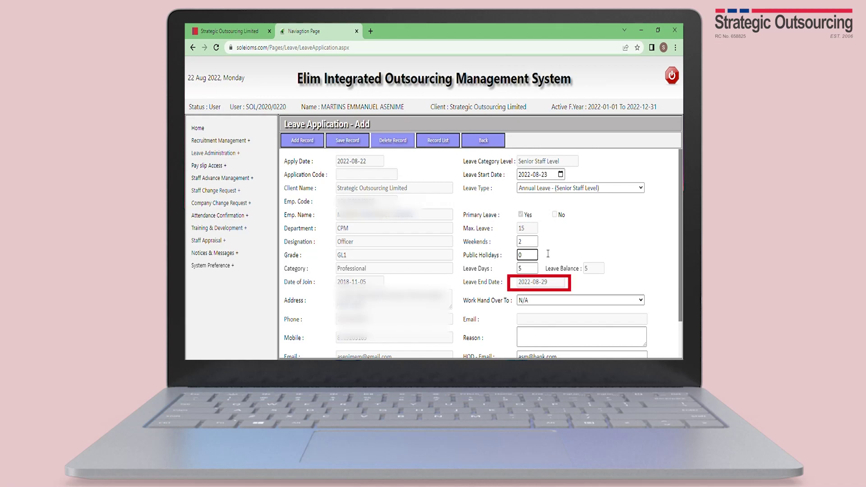
- Choose the handover colleague and enter 'Recuperating' as the reason for leave
{"action": "scroll", "coordinate": [587, 262], "scroll_direction": "down", "scroll_amount": 1}
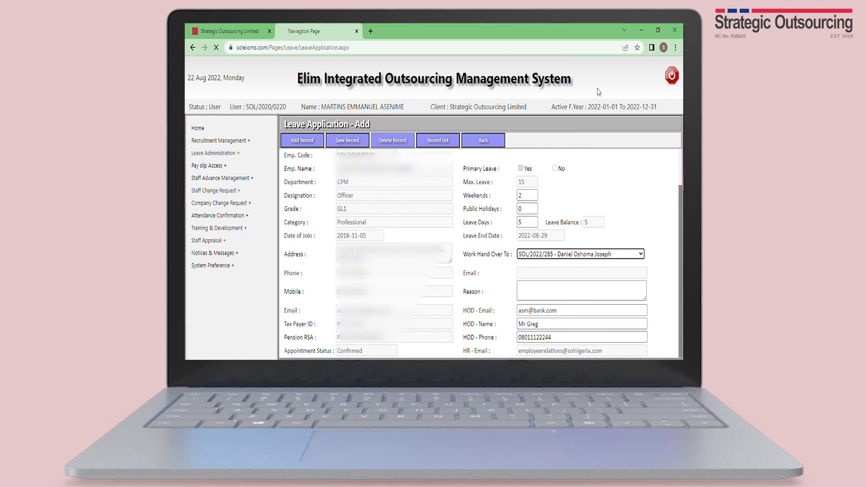
{"action": "scroll", "coordinate": [628, 207], "scroll_direction": "up", "scroll_amount": 1}
{"action": "scroll", "coordinate": [623, 260], "scroll_direction": "down", "scroll_amount": 1}
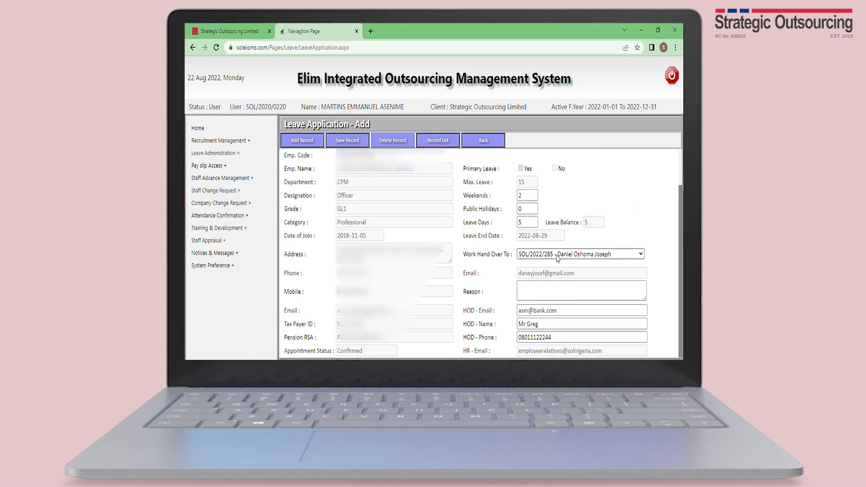
{"action": "left_click", "coordinate": [577, 248]}
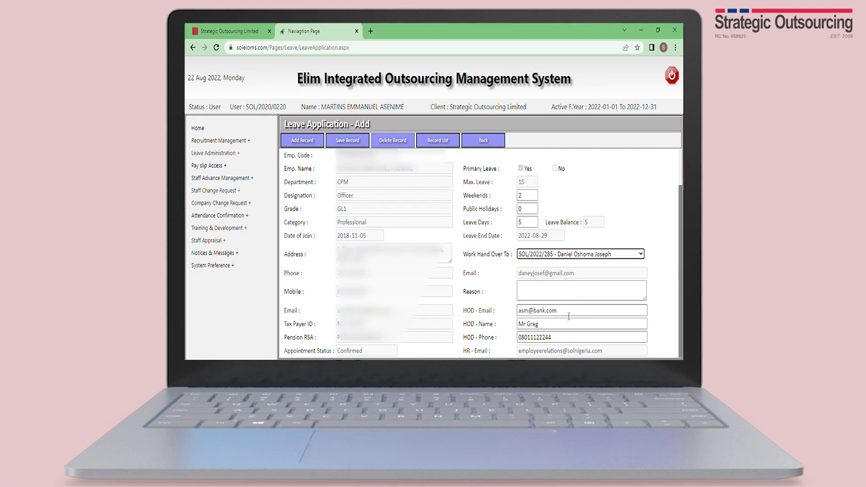
{"action": "left_click", "coordinate": [564, 295]}
{"action": "type", "text": "R"}
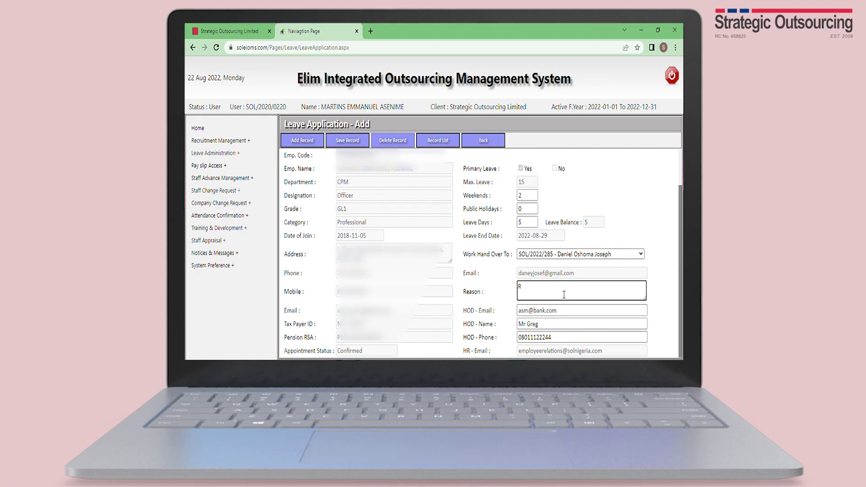
{"action": "type", "text": "ecuperating"}
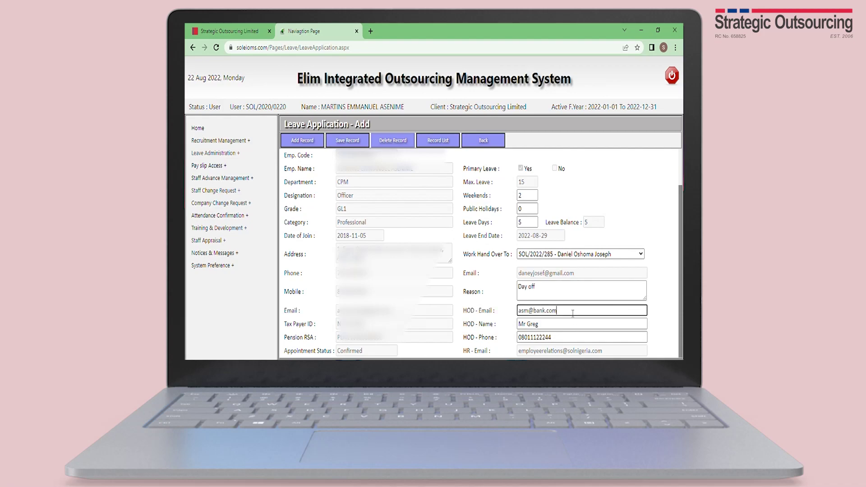
- Replace the HOD e-mail address, set HOD name to 'Branch Manager' and enter a new HOD phone number
{"action": "left_click_drag", "start_coordinate": [560, 311], "coordinate": [517, 311]}
{"action": "scroll", "coordinate": [519, 311], "scroll_direction": "down", "scroll_amount": 1}
{"action": "left_click", "coordinate": [549, 317]}
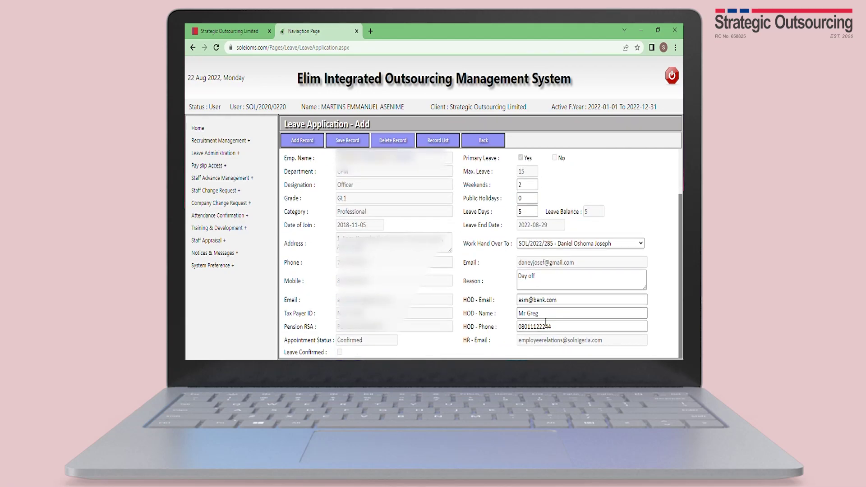
{"action": "double_click", "coordinate": [537, 315]}
{"action": "type", "text": "Br"}
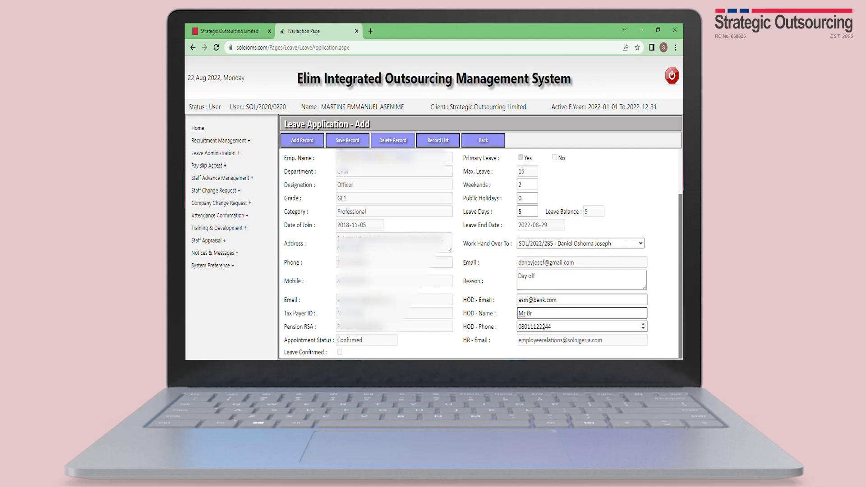
{"action": "type", "text": "anch Manager"}
{"action": "left_click_drag", "start_coordinate": [561, 327], "coordinate": [520, 323]}
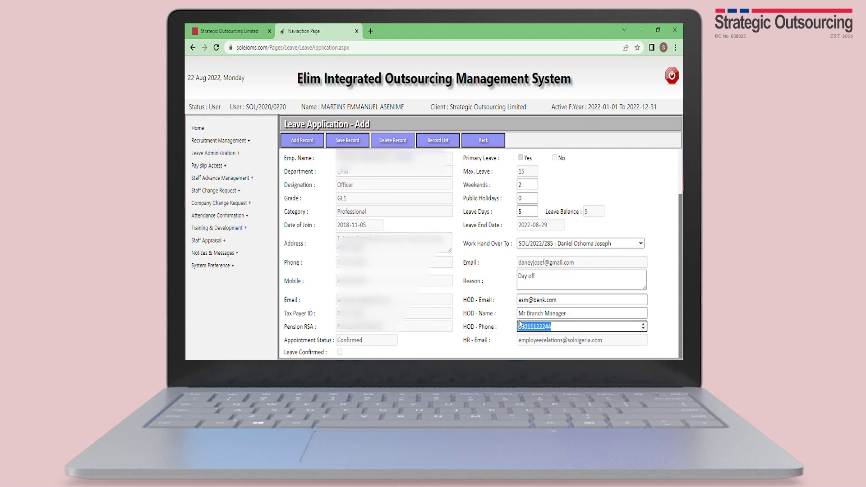
- Save the annual leave application, dismiss the confirmation and show the leave record list
{"action": "left_click", "coordinate": [340, 140]}
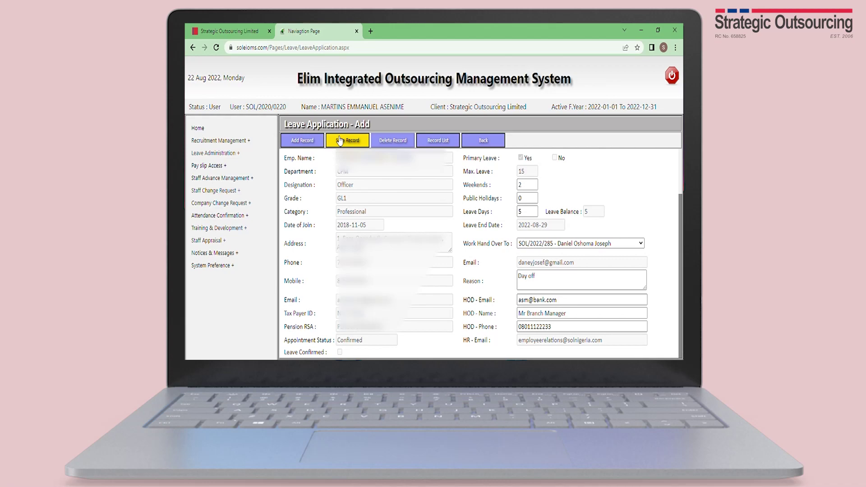
{"action": "left_click", "coordinate": [340, 139]}
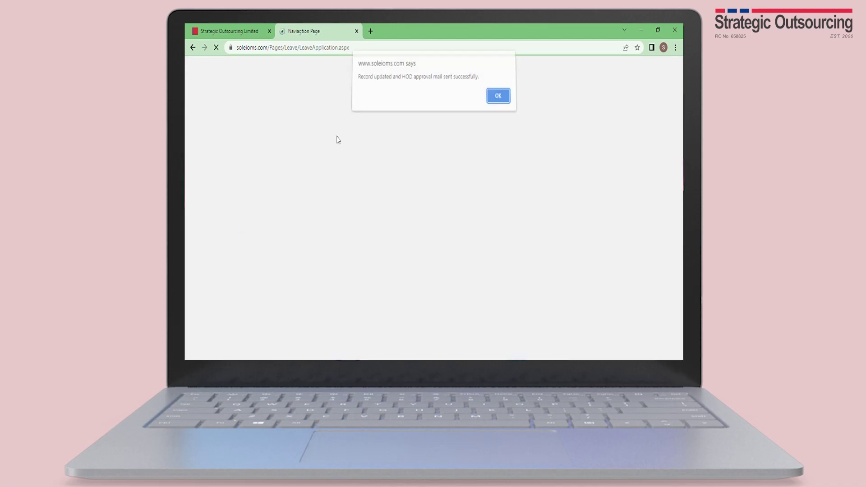
{"action": "left_click", "coordinate": [498, 100]}
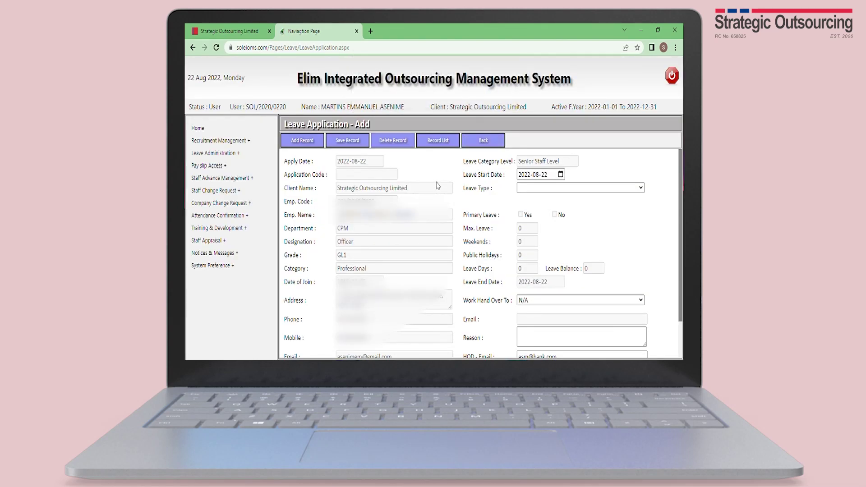
{"action": "left_click", "coordinate": [445, 142]}
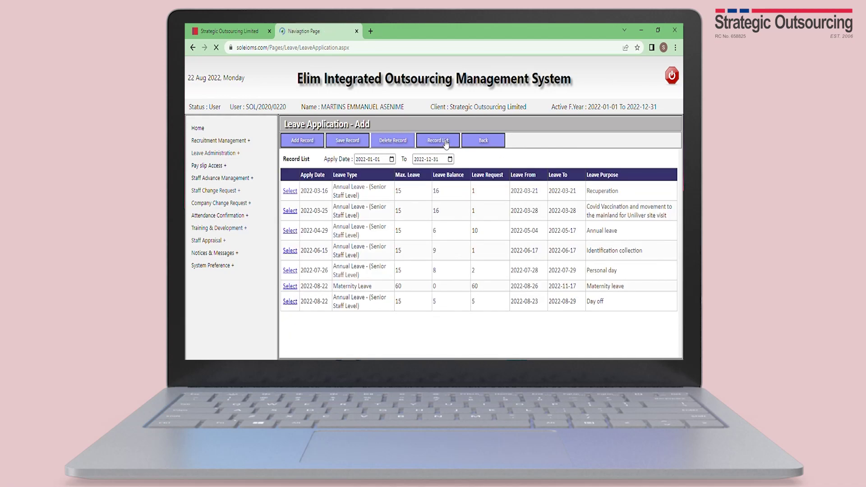
- Load the Day off record and change it to start 2022-08-24 with 6 leave days and 1 public holiday
{"action": "left_click", "coordinate": [290, 302]}
{"action": "left_click", "coordinate": [524, 174]}
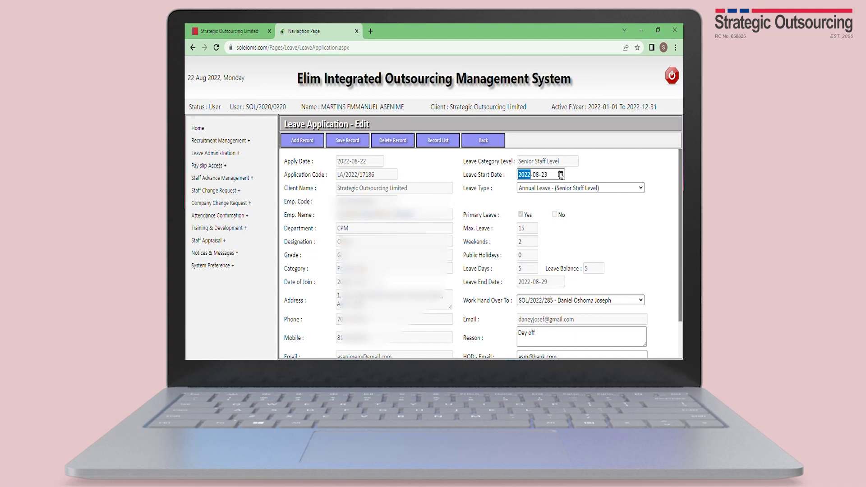
{"action": "key", "text": "Tab"}
{"action": "scroll", "coordinate": [542, 263], "scroll_direction": "down", "scroll_amount": 2}
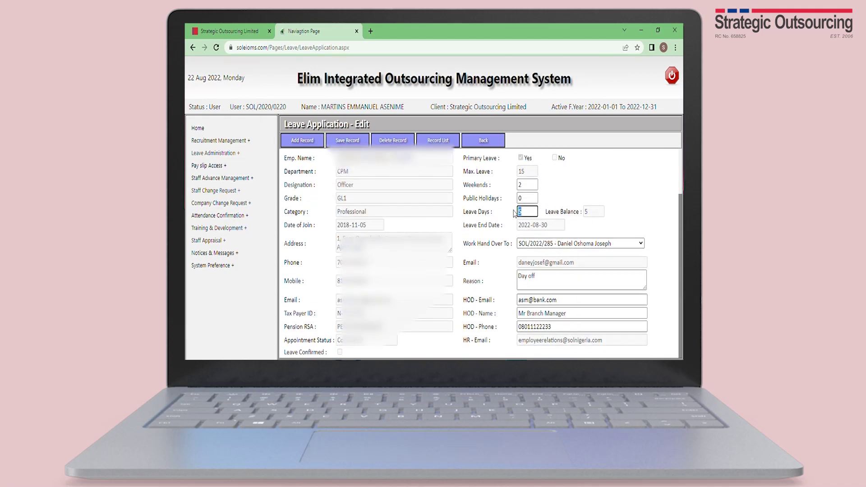
{"action": "type", "text": "6"}
{"action": "key", "text": "Tab"}
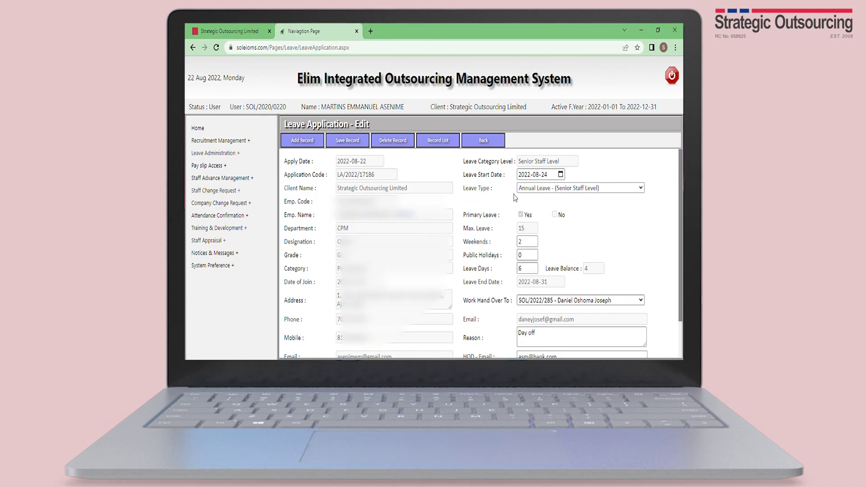
{"action": "double_click", "coordinate": [524, 255]}
{"action": "type", "text": "1"}
{"action": "key", "text": "Tab"}
- Save the edited leave application and dismiss the update confirmation
{"action": "scroll", "coordinate": [581, 268], "scroll_direction": "down", "scroll_amount": 1}
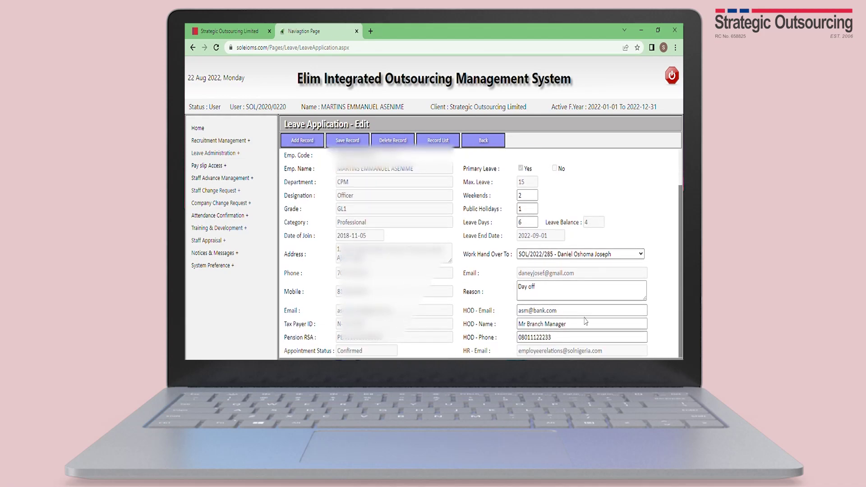
{"action": "scroll", "coordinate": [585, 316], "scroll_direction": "down", "scroll_amount": 1}
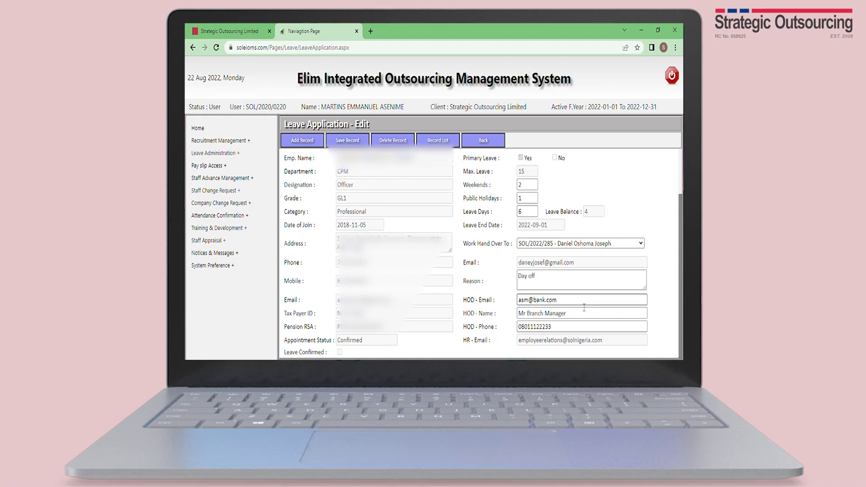
{"action": "left_click", "coordinate": [348, 140]}
{"action": "key", "text": "Return"}
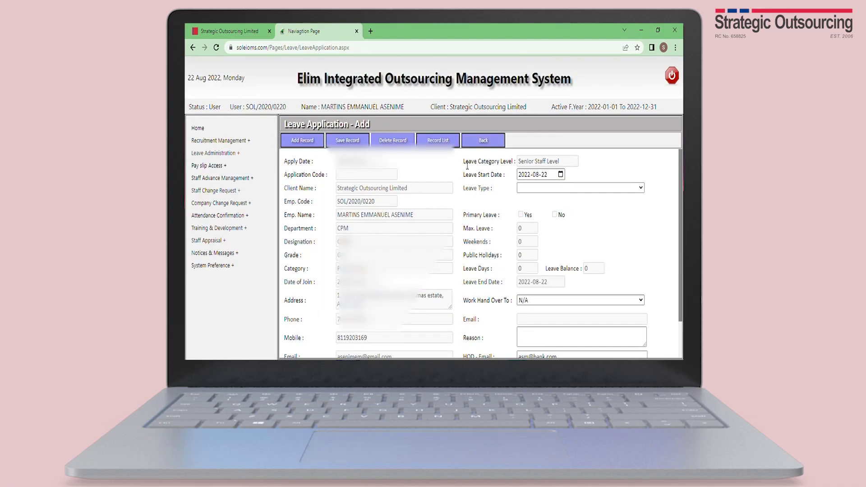
- Load the Maternity Leave record (2022-08-26 to 2022-11-17) from the record list and delete it
{"action": "left_click", "coordinate": [449, 147]}
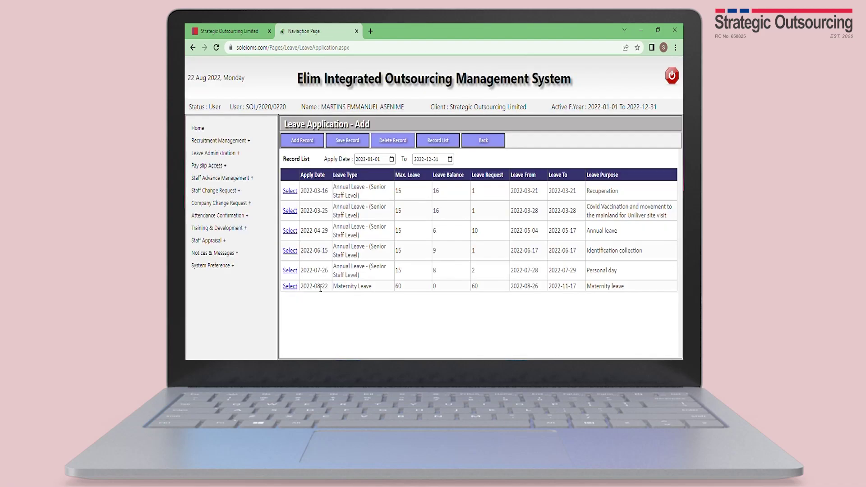
{"action": "left_click", "coordinate": [292, 287]}
{"action": "left_click", "coordinate": [392, 142]}
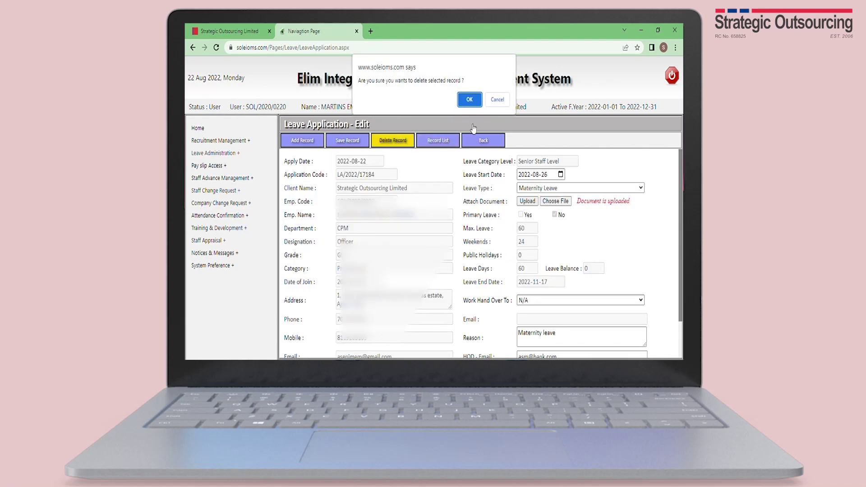
{"action": "left_click", "coordinate": [470, 100]}
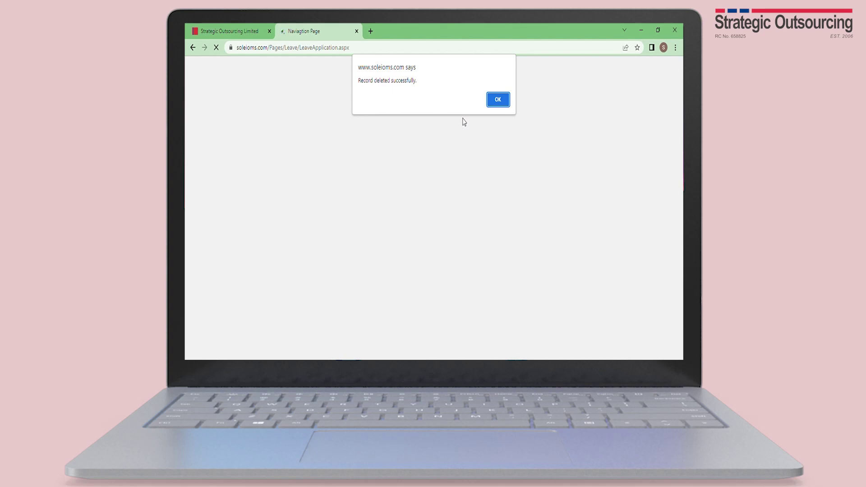
{"action": "key", "text": "Return"}
{"action": "mouse_move", "coordinate": [237, 166]}
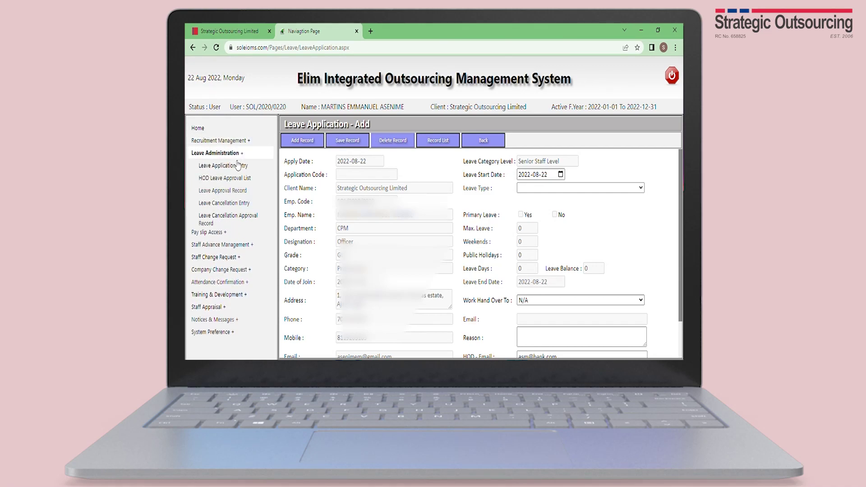
- Open the Leave Approval Record page and load the approved May annual leave record
{"action": "left_click", "coordinate": [236, 180]}
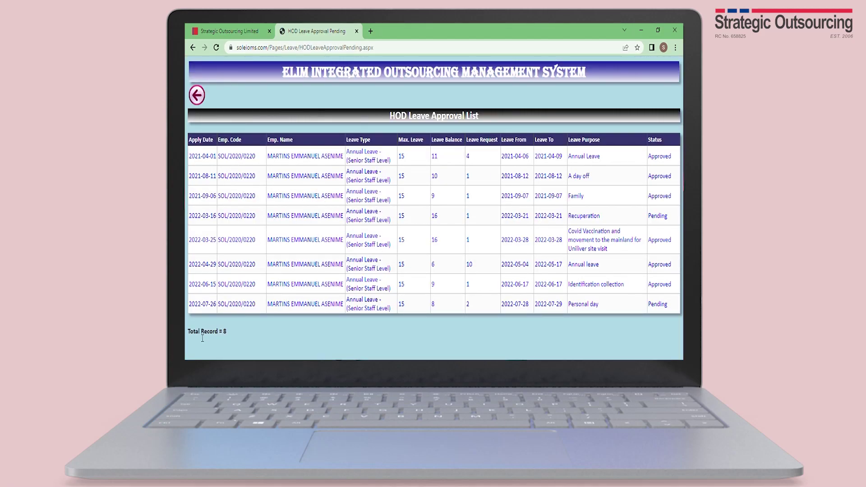
{"action": "left_click", "coordinate": [202, 96]}
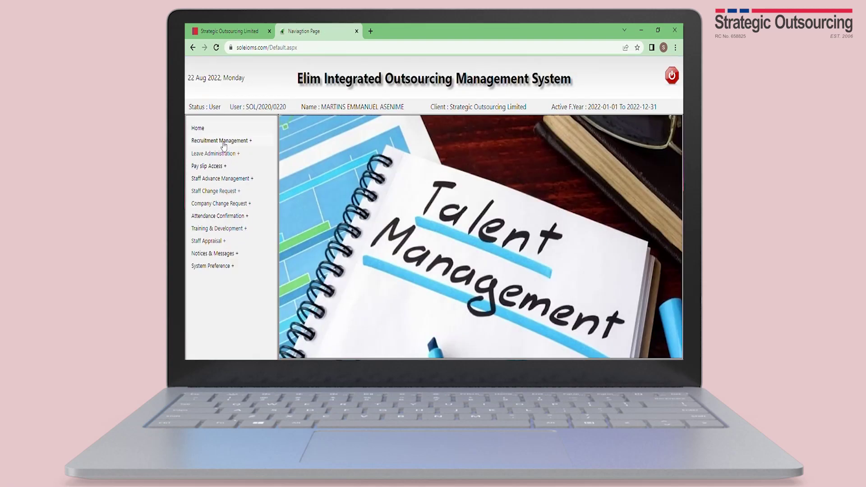
{"action": "left_click", "coordinate": [216, 153]}
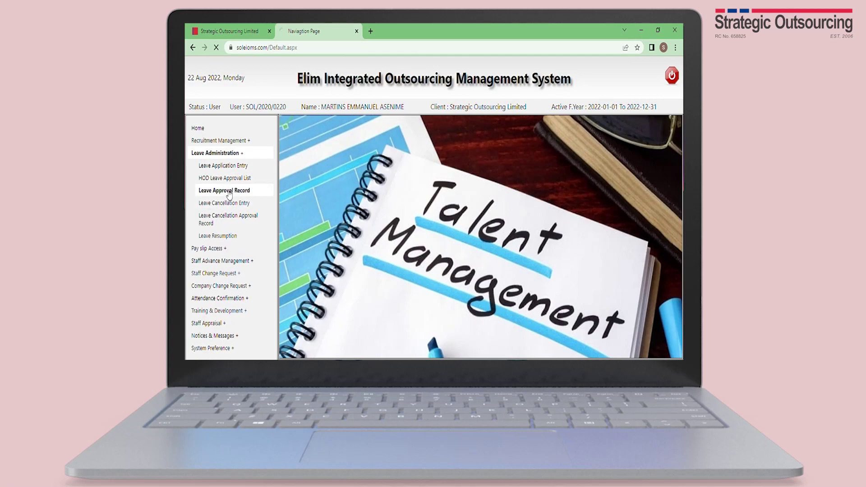
{"action": "left_click", "coordinate": [229, 191]}
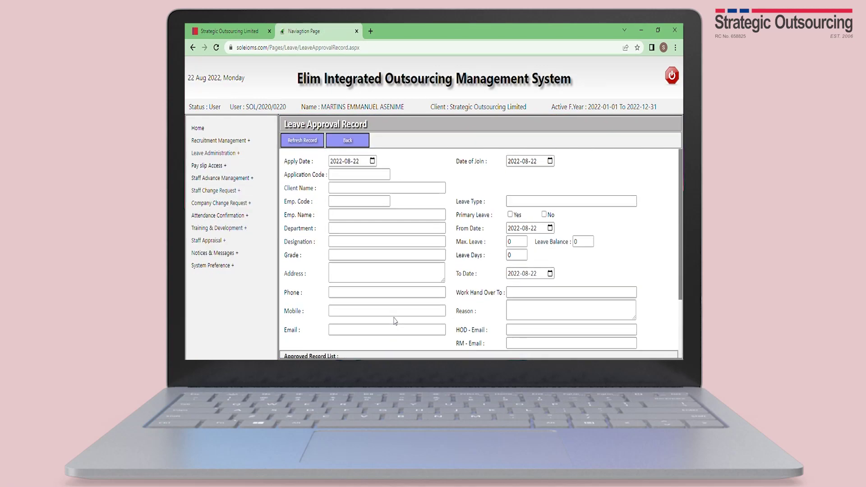
{"action": "scroll", "coordinate": [279, 351], "scroll_direction": "down", "scroll_amount": 3}
{"action": "left_click", "coordinate": [287, 339]}
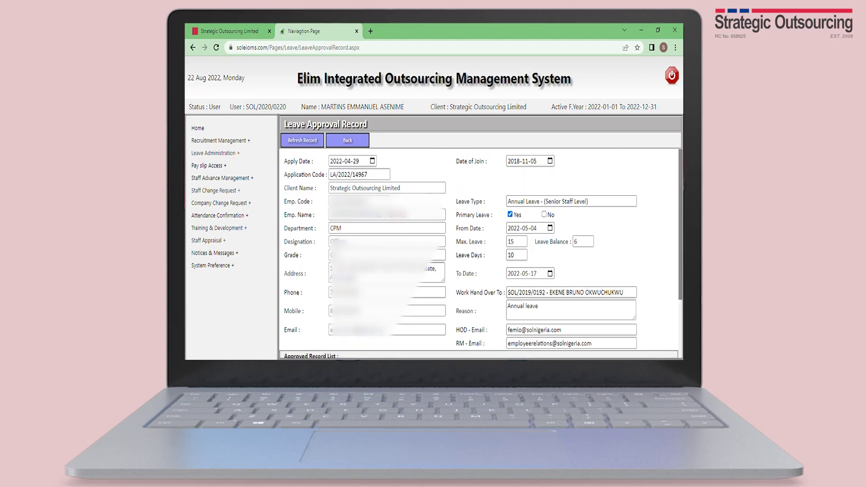
- Print the approved record to PDF and bring up the Leave Resumption form
{"action": "key", "text": "ctrl+p"}
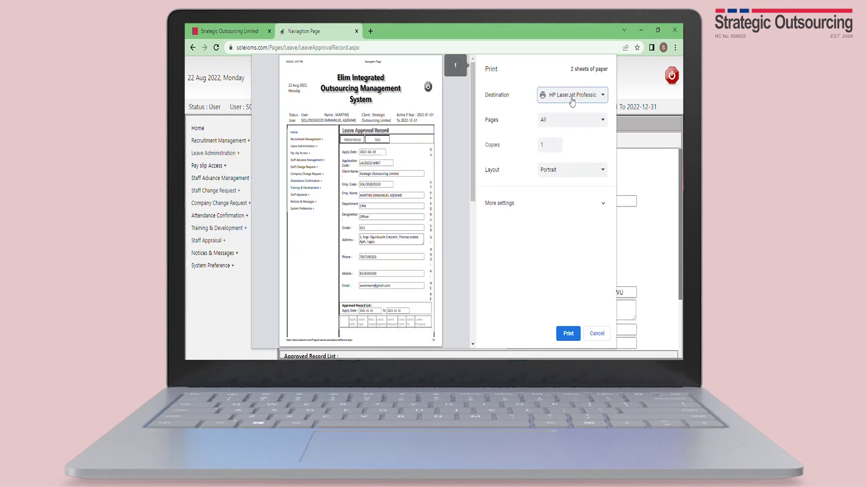
{"action": "left_click", "coordinate": [569, 333]}
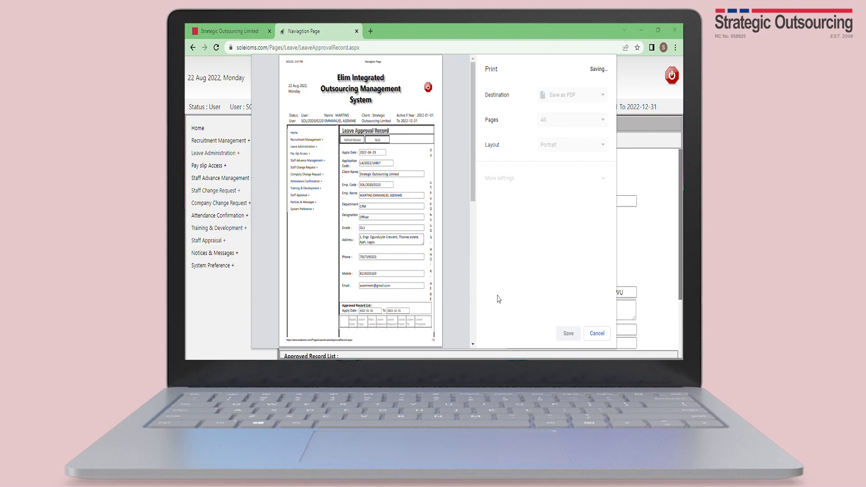
{"action": "left_click", "coordinate": [215, 153]}
{"action": "left_click", "coordinate": [221, 242]}
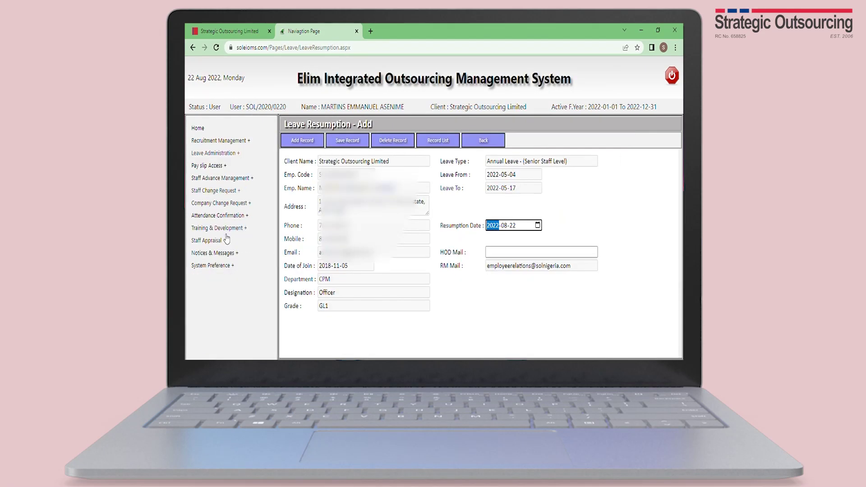
- Enter the HOD's e-mail address in HOD Mail and save the 2022-08-22 resumption record
{"action": "left_click", "coordinate": [553, 257]}
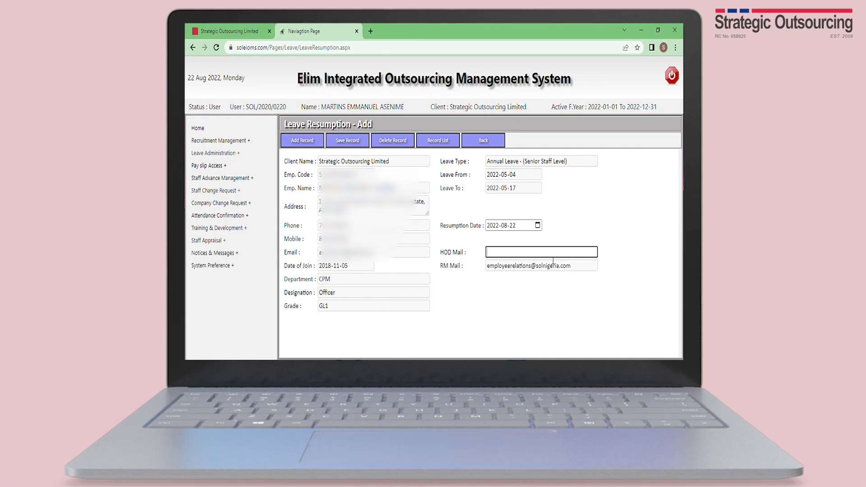
{"action": "left_click", "coordinate": [348, 144]}
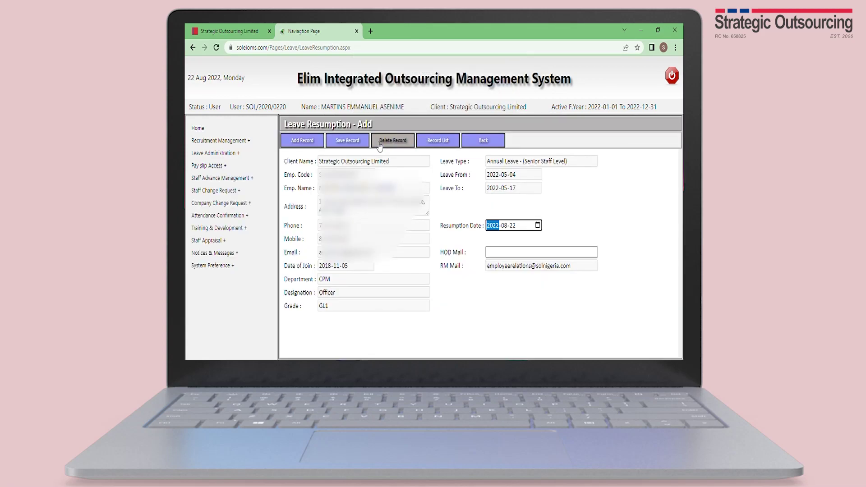
- Start a new leave application dated 2022-08-26 with leave type Maternity Leave
{"action": "mouse_move", "coordinate": [272, 162]}
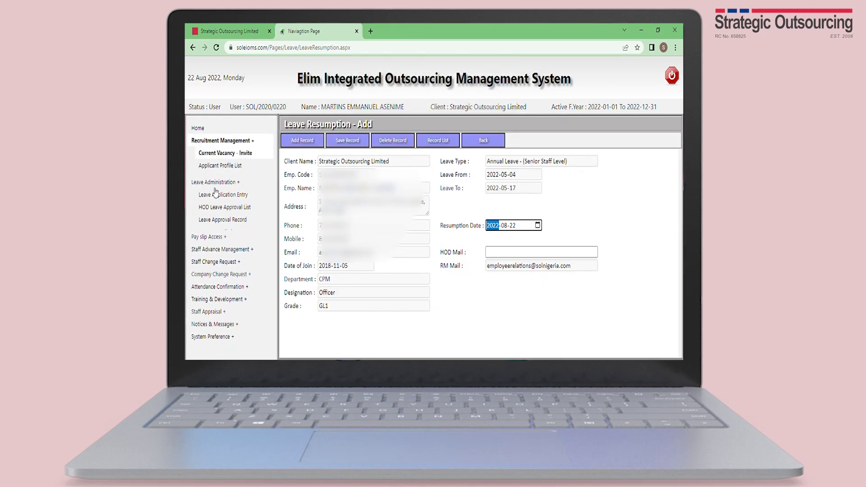
{"action": "left_click", "coordinate": [231, 167]}
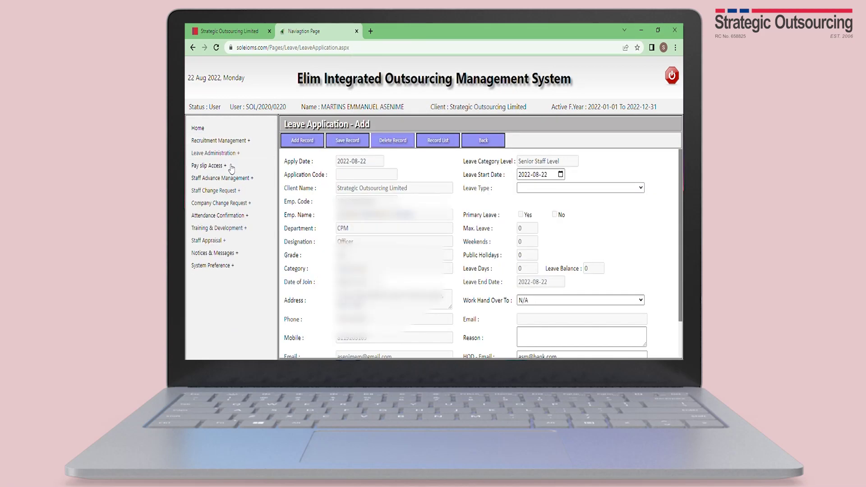
{"action": "left_click", "coordinate": [556, 176]}
{"action": "type", "text": "20220826"}
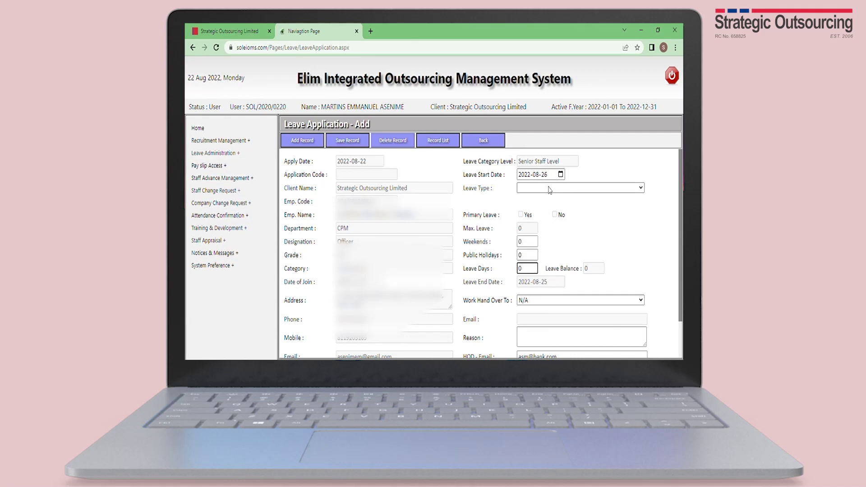
{"action": "key", "text": "Tab"}
{"action": "key", "text": "m"}
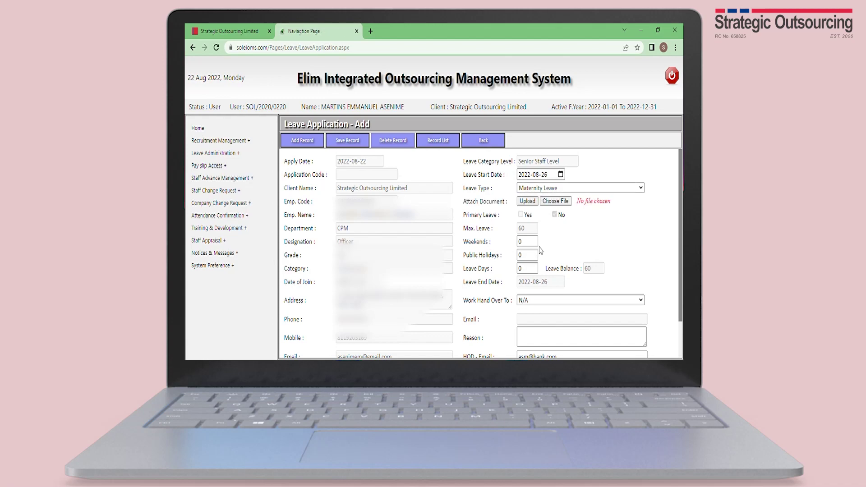
- Attach and upload the supporting document for the maternity leave
{"action": "left_click", "coordinate": [564, 202]}
{"action": "left_click", "coordinate": [533, 204]}
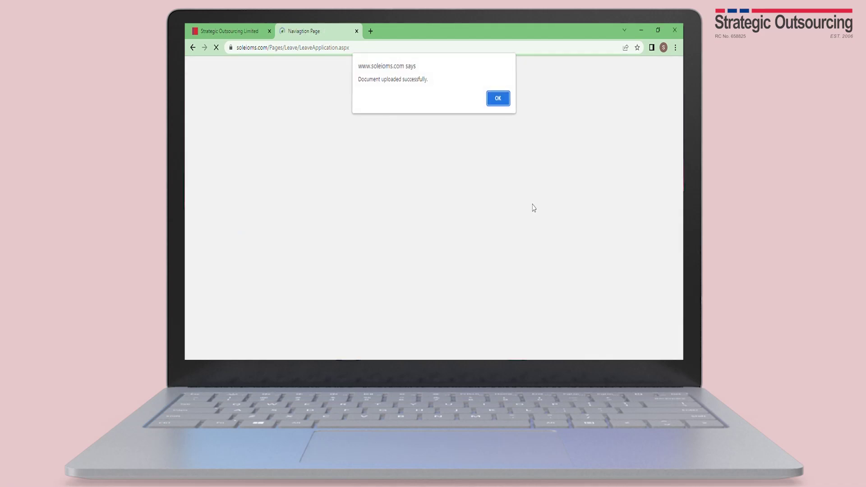
{"action": "left_click", "coordinate": [494, 103]}
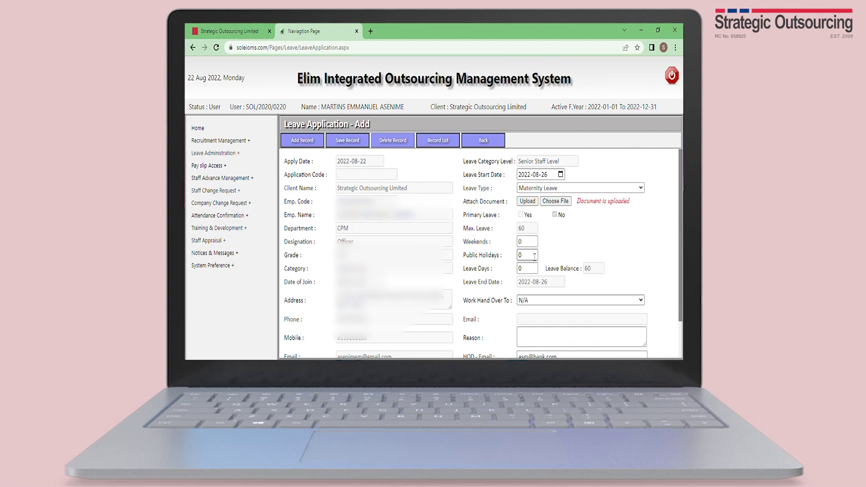
- Set 60 leave days and 24 weekend days so the leave ends 2022-11-17
{"action": "left_click", "coordinate": [528, 268]}
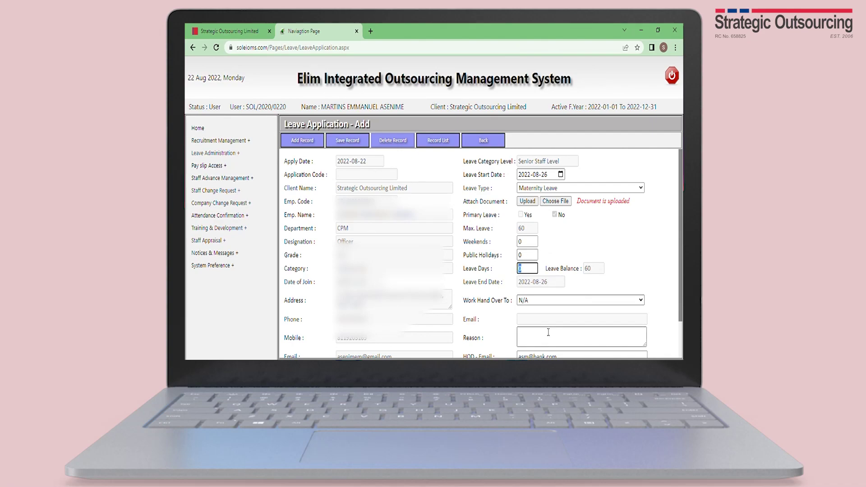
{"action": "left_click", "coordinate": [534, 242]}
{"action": "left_click", "coordinate": [512, 251]}
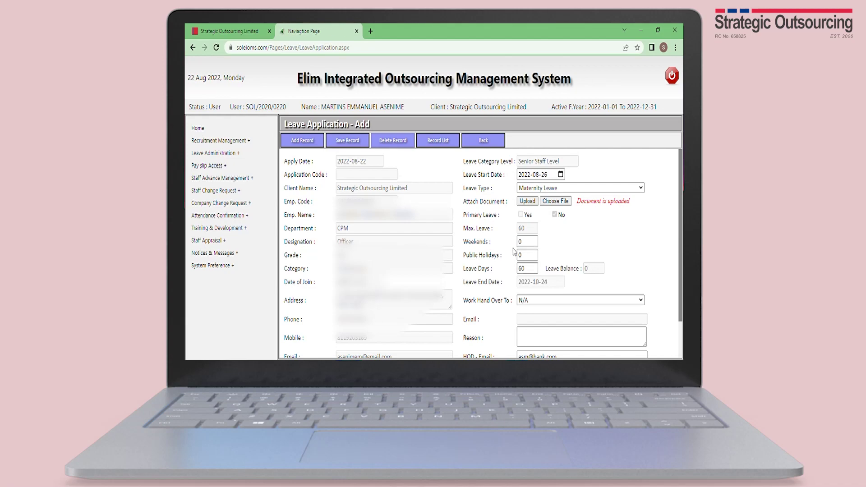
{"action": "double_click", "coordinate": [518, 243]}
{"action": "type", "text": "24"}
{"action": "left_click", "coordinate": [638, 221]}
- Pick the handover colleague and enter 'Maternity' as the leave reason
{"action": "key", "text": "Down"}
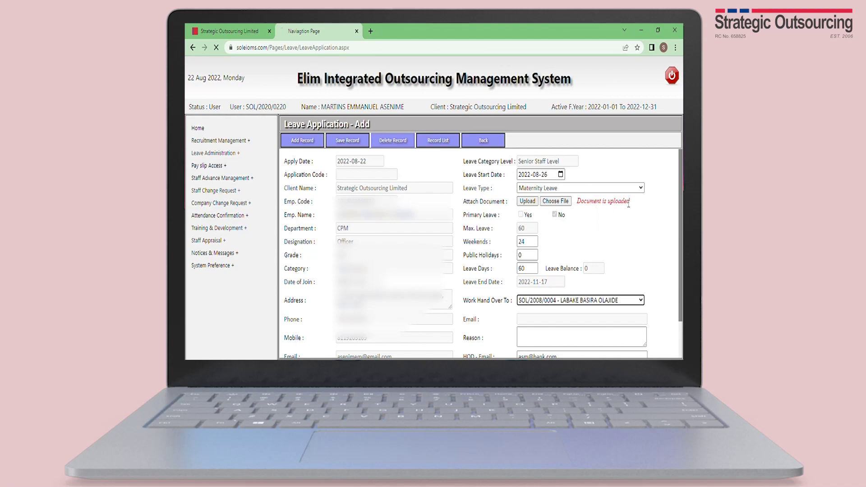
{"action": "scroll", "coordinate": [634, 208], "scroll_direction": "down", "scroll_amount": 2}
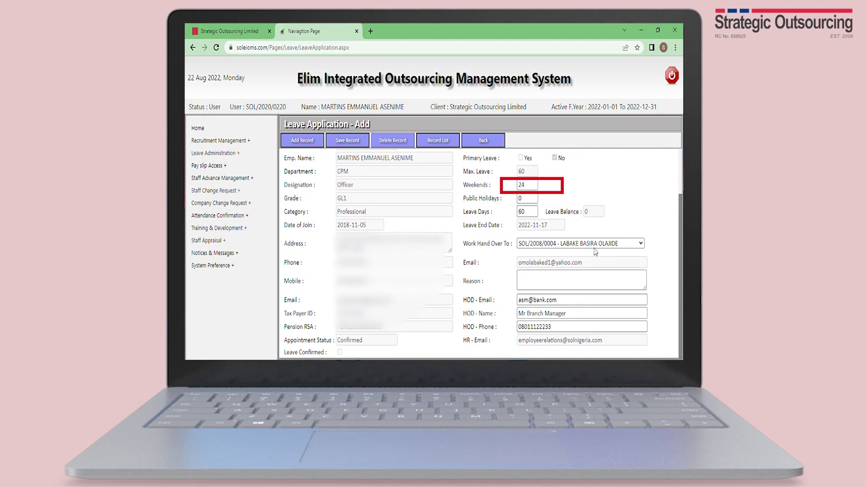
{"action": "left_click", "coordinate": [557, 285]}
{"action": "type", "text": "mater"}
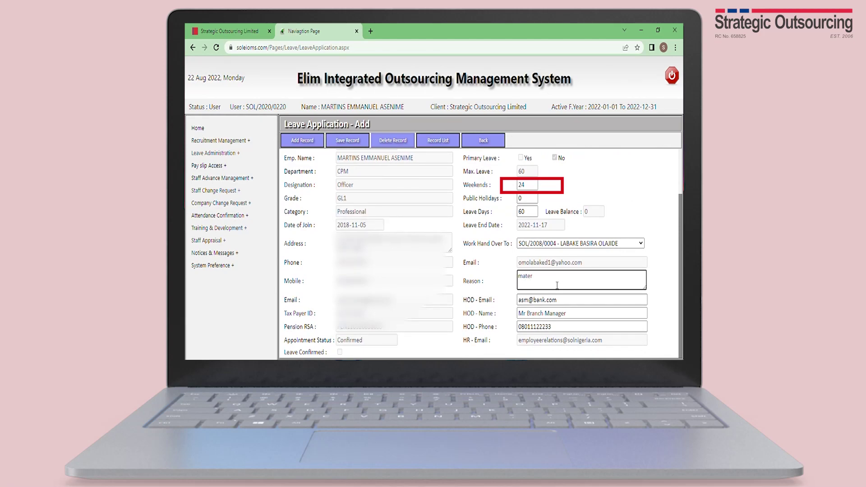
{"action": "key", "text": "BackSpace"}
{"action": "key", "text": "BackSpace"}
{"action": "key", "text": "BackSpace"}
{"action": "key", "text": "BackSpace"}
{"action": "key", "text": "BackSpace"}
{"action": "type", "text": "Martin"}
{"action": "type", "text": "ternity"}
{"action": "scroll", "coordinate": [557, 285], "scroll_direction": "up", "scroll_amount": 2}
{"action": "key", "text": "ctrl+a"}
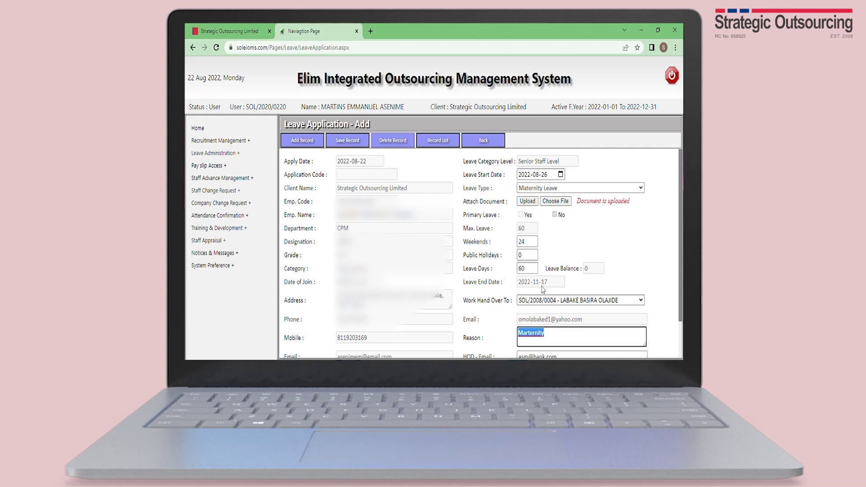
{"action": "type", "text": "Maternity"}
{"action": "double_click", "coordinate": [542, 338]}
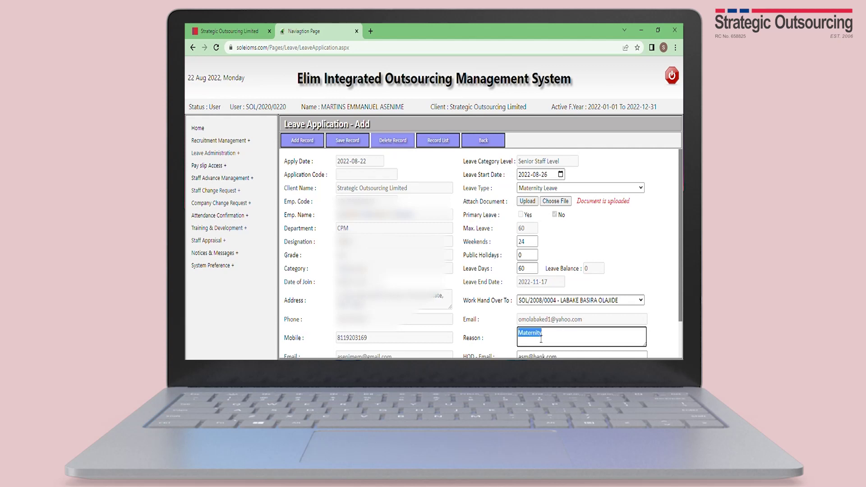